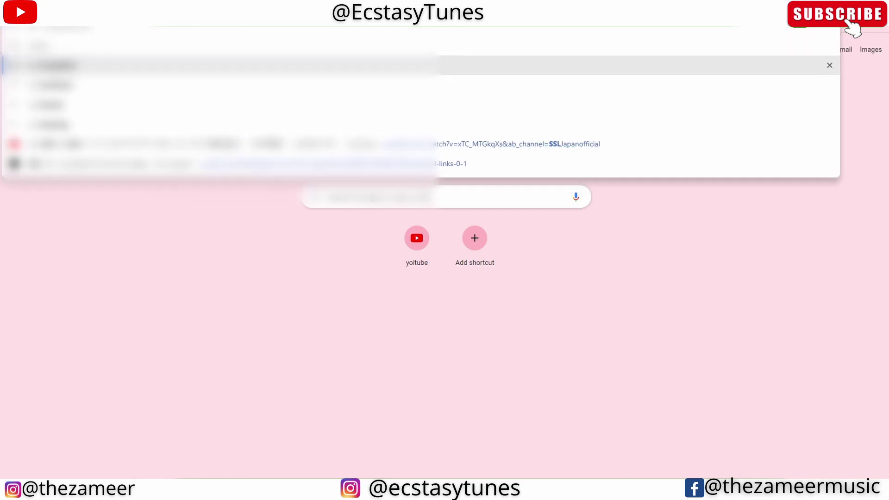
Run the web search for 'ssl 2 loopback'.
key(Return)
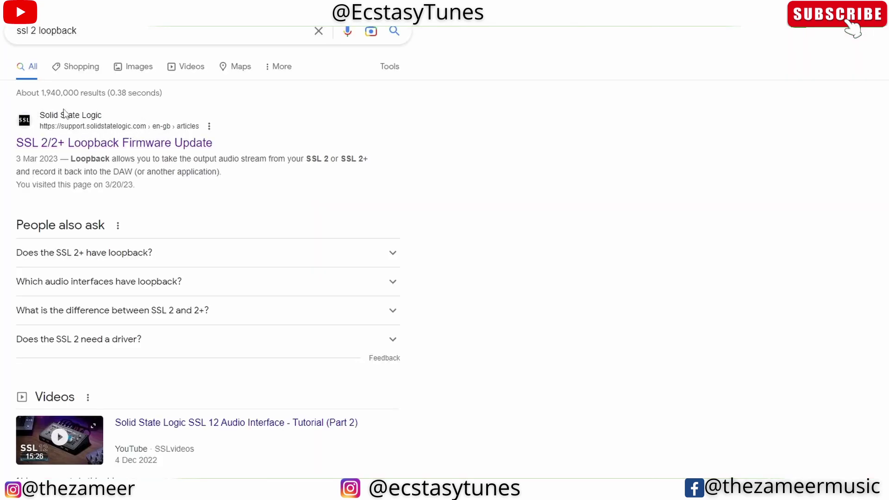
Open the SSL 2/2+ Loopback Firmware Update article and scroll down to its download links.
click(114, 147)
scroll(131, 301, down, 6)
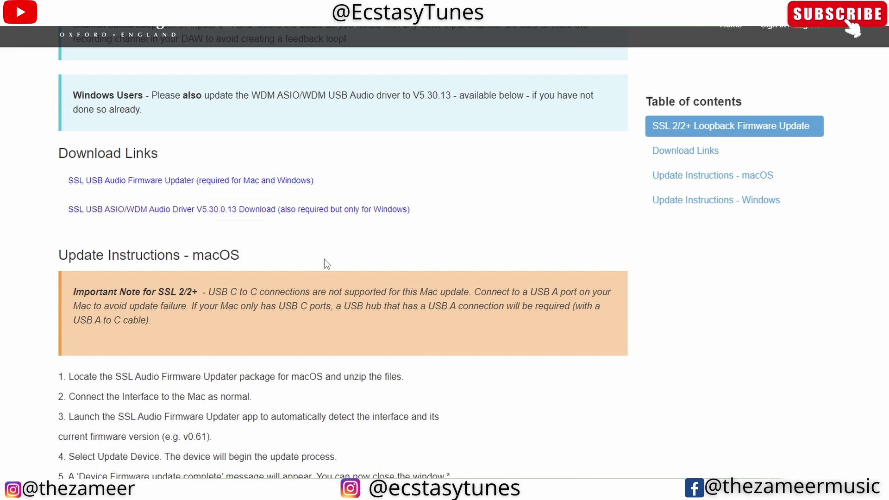
Scroll through the page's macOS and Windows firmware update instructions.
scroll(336, 277, down, 1)
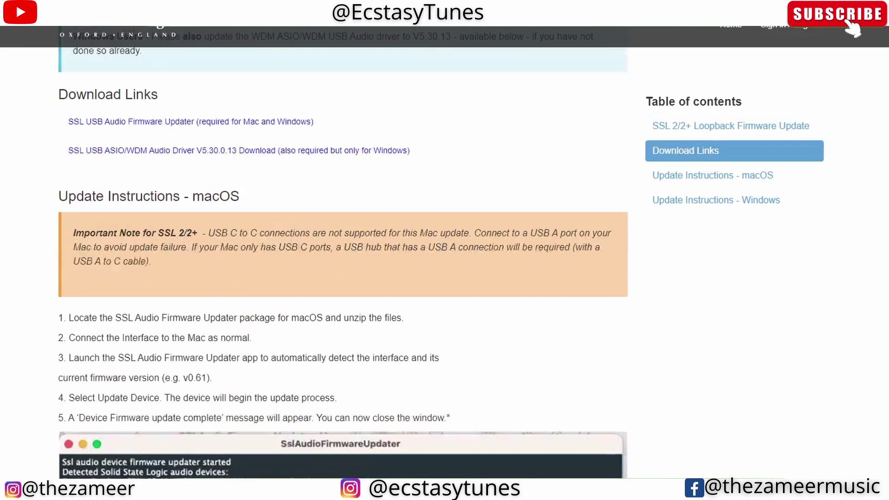
scroll(415, 305, down, 10)
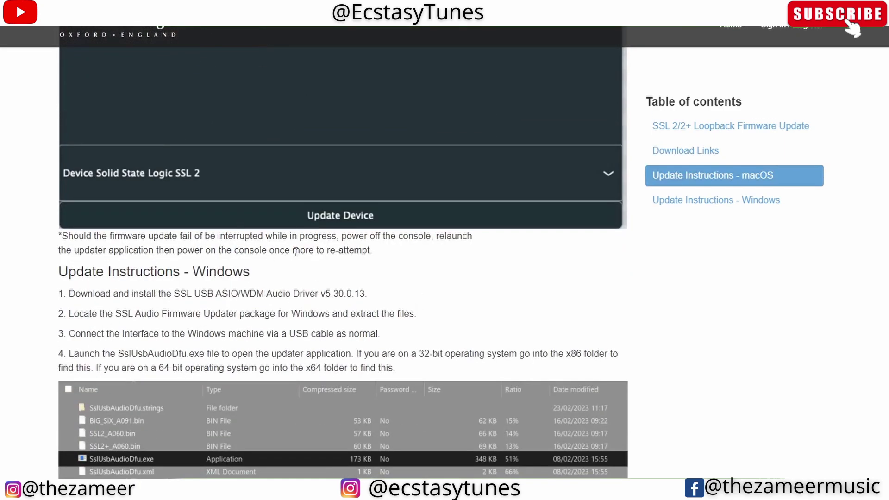
scroll(323, 373, down, 8)
scroll(324, 374, down, 1)
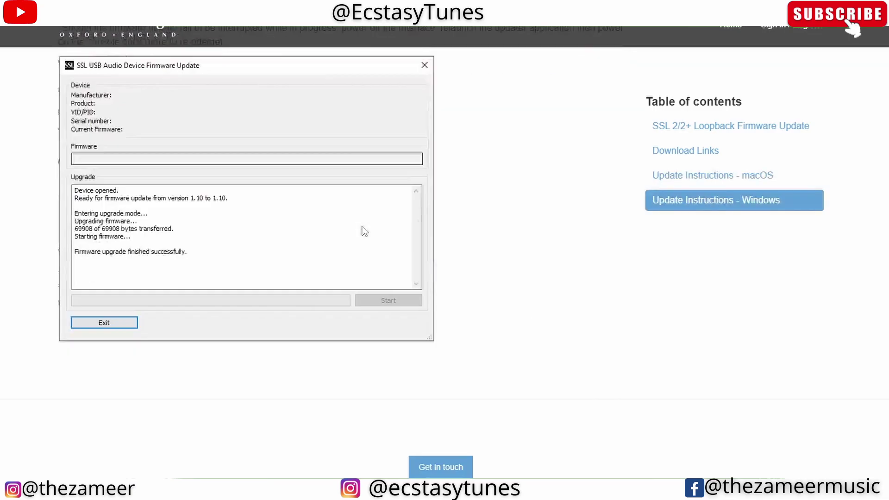
scroll(364, 229, up, 10)
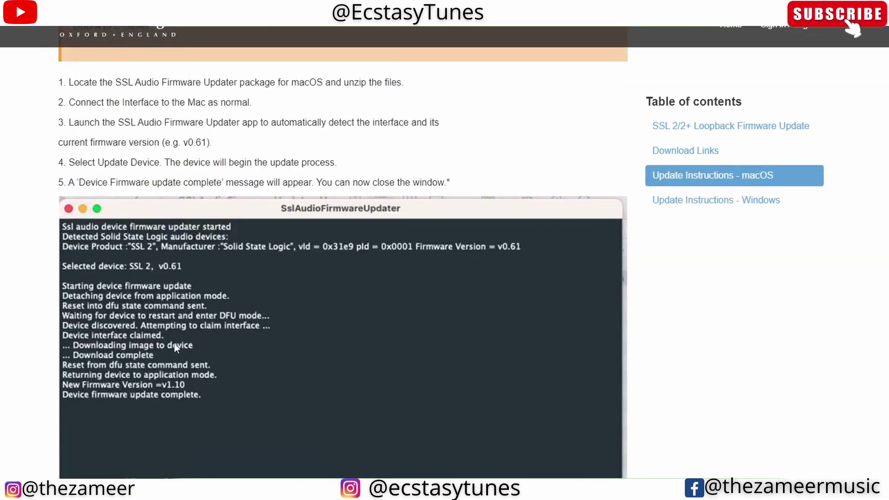
scroll(349, 323, down, 5)
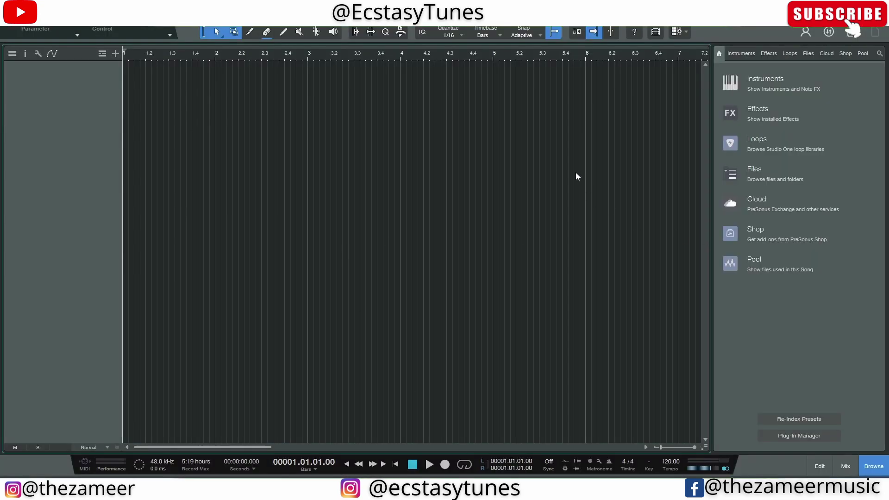
Open the mix console with F3, select Listen Bus and Main, and show Main's output choices.
key(F3)
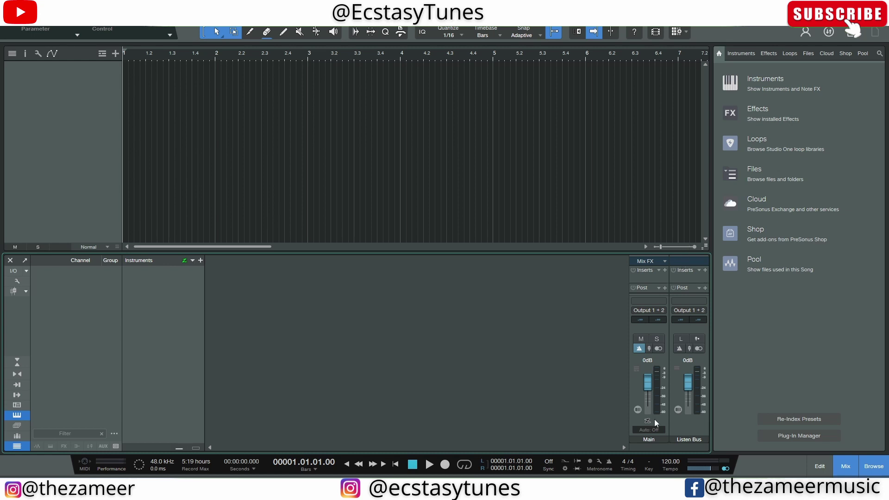
click(698, 424)
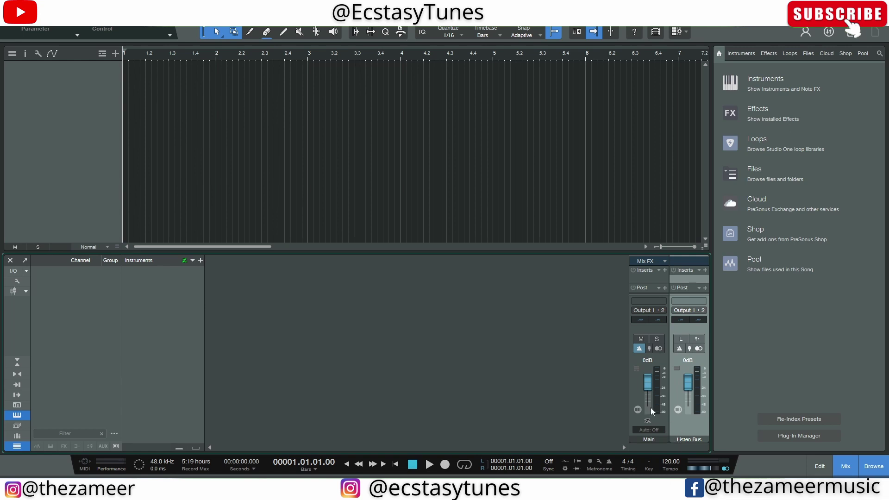
click(636, 370)
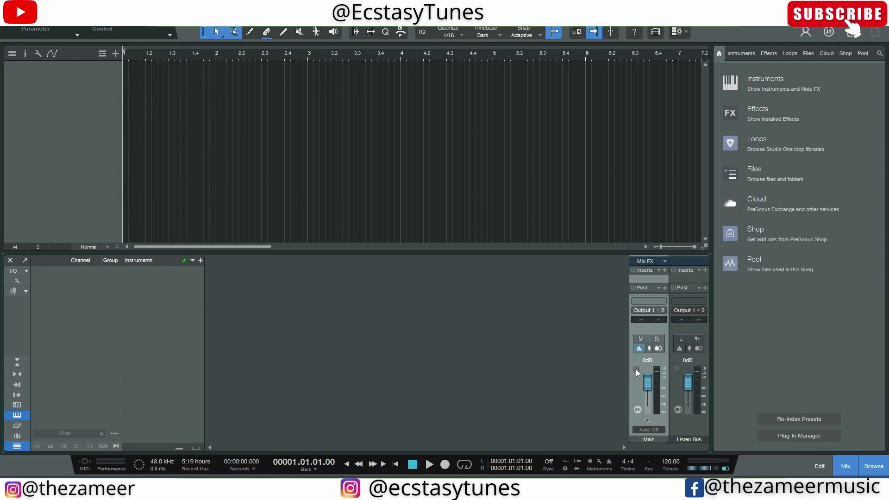
click(650, 312)
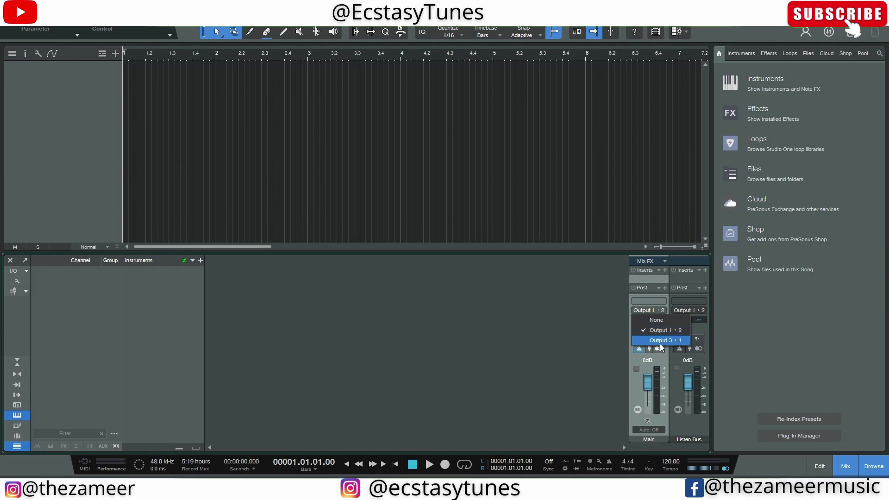
Confirm Main and Listen Bus both stay on Output 1 + 2, then bring OBS Studio forward.
click(511, 335)
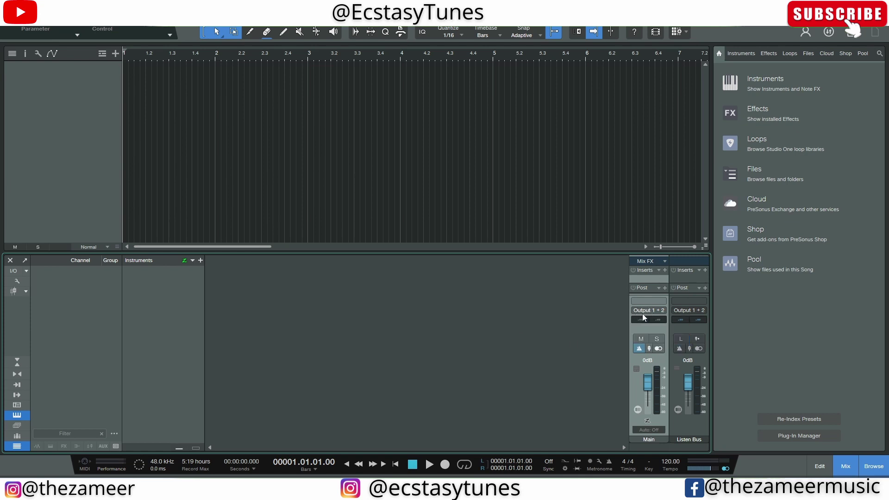
click(659, 310)
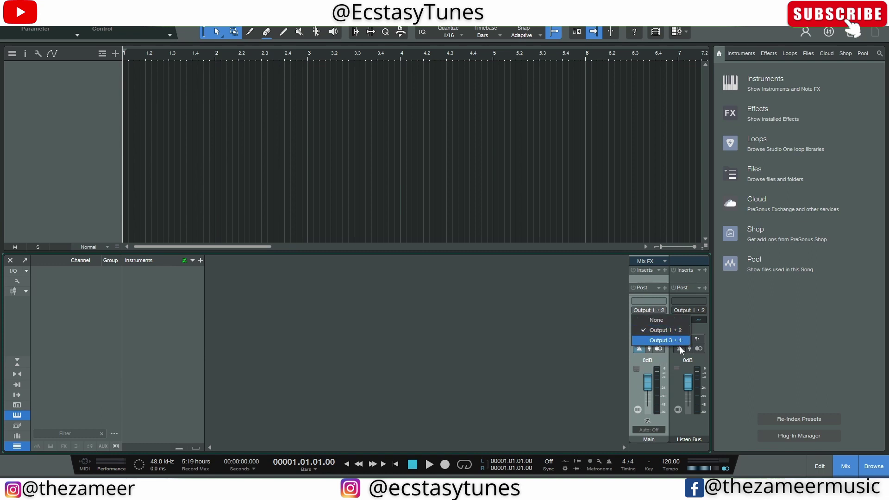
click(651, 310)
click(651, 310)
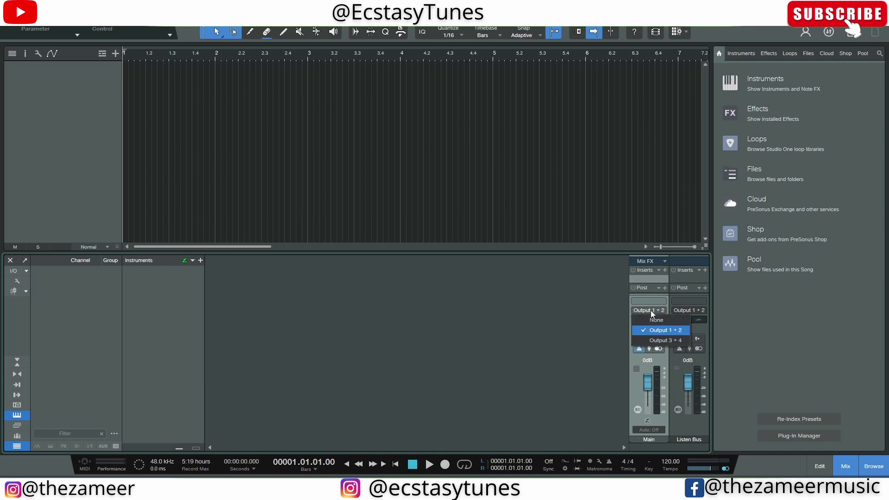
click(632, 327)
click(676, 310)
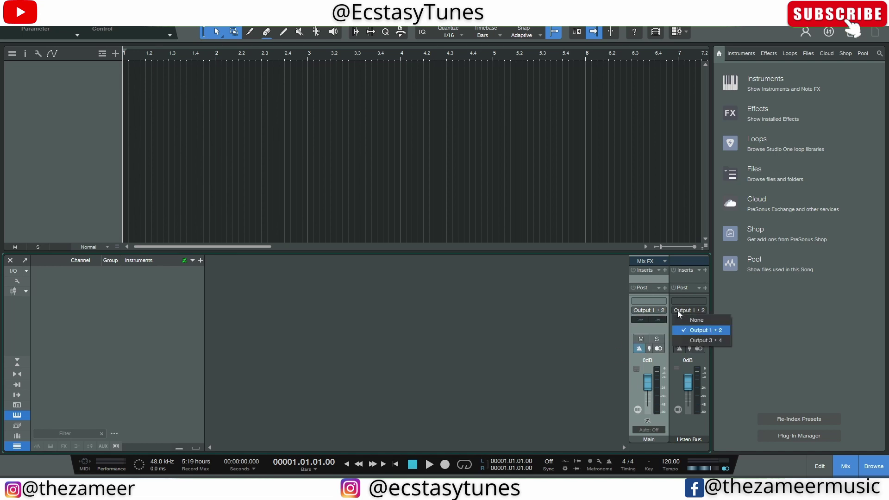
click(555, 399)
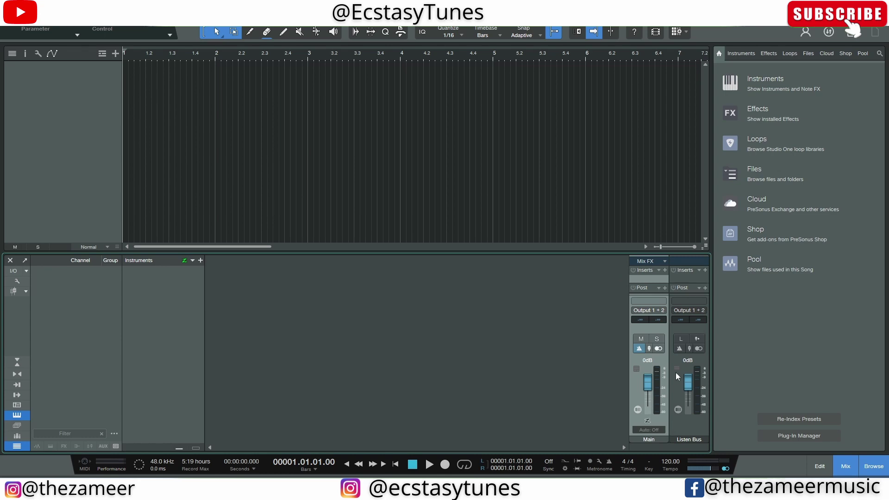
click(517, 433)
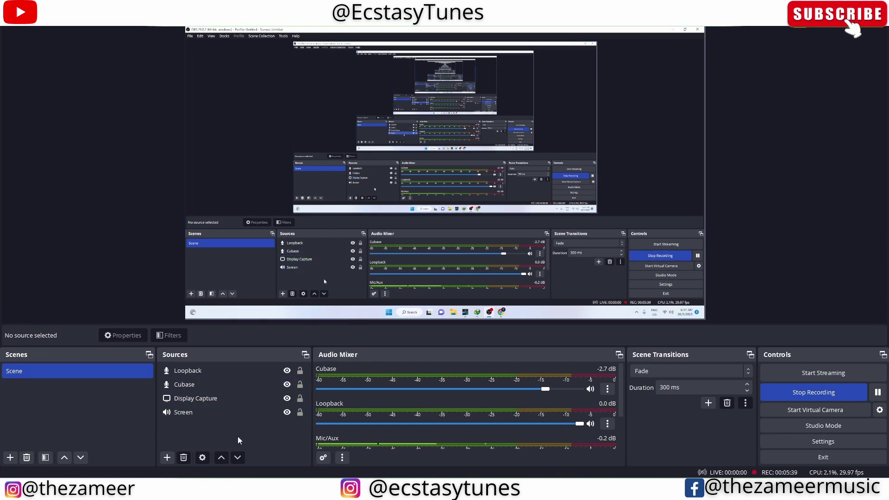
right_click(223, 432)
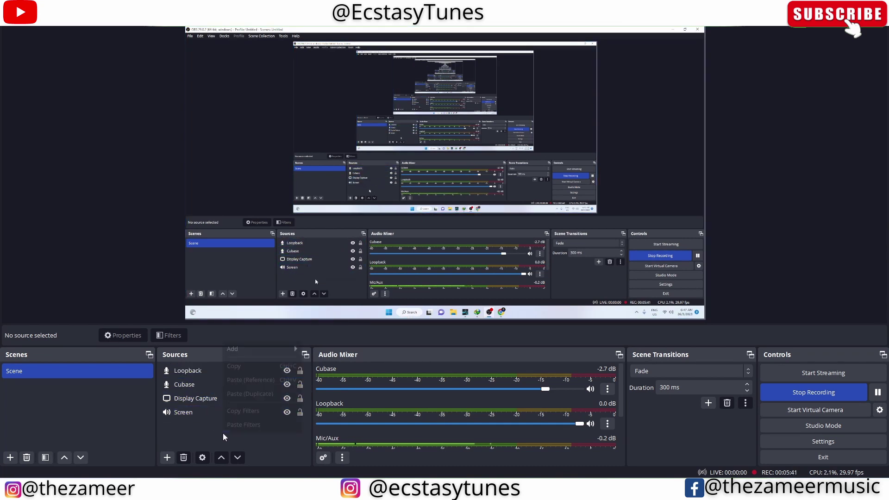
mouse_move(278, 352)
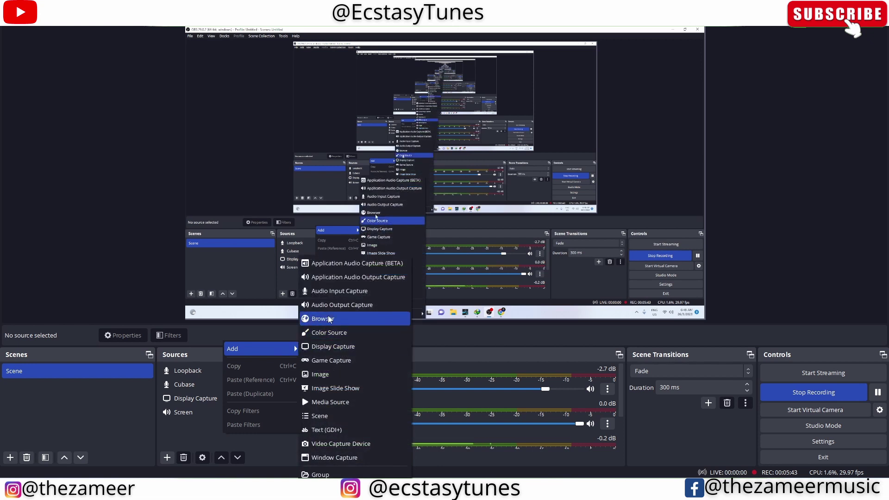
click(351, 293)
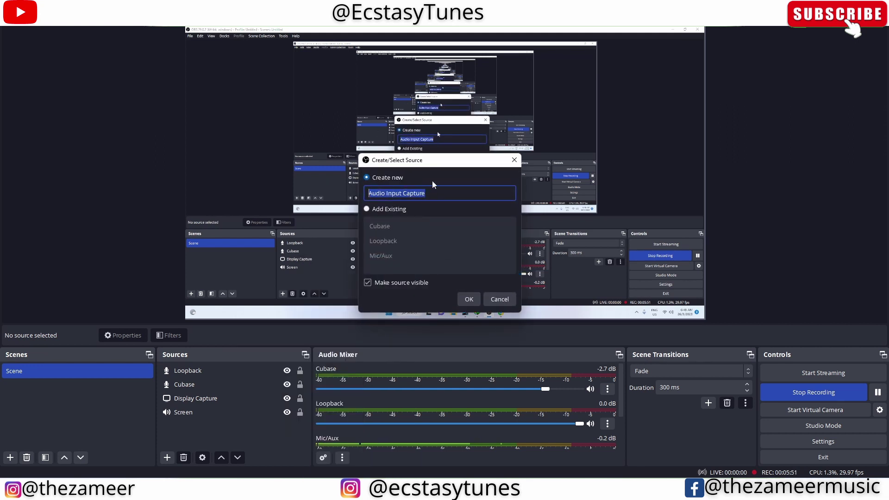
click(507, 299)
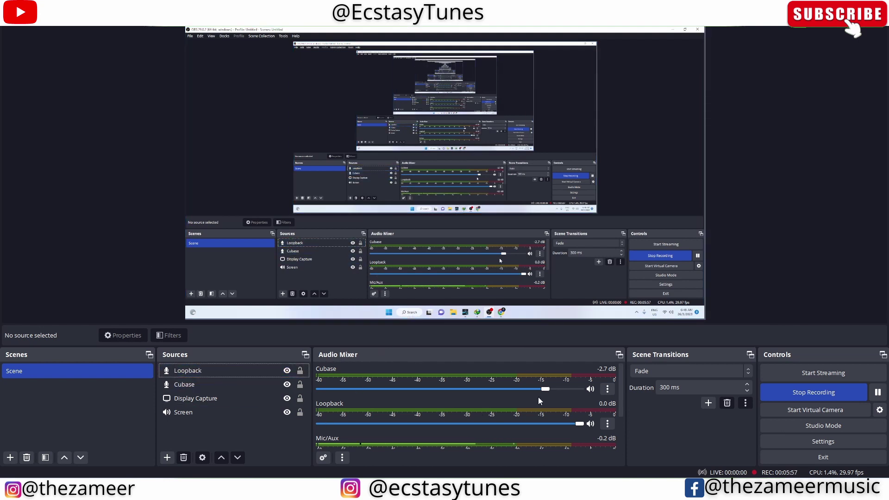
click(847, 443)
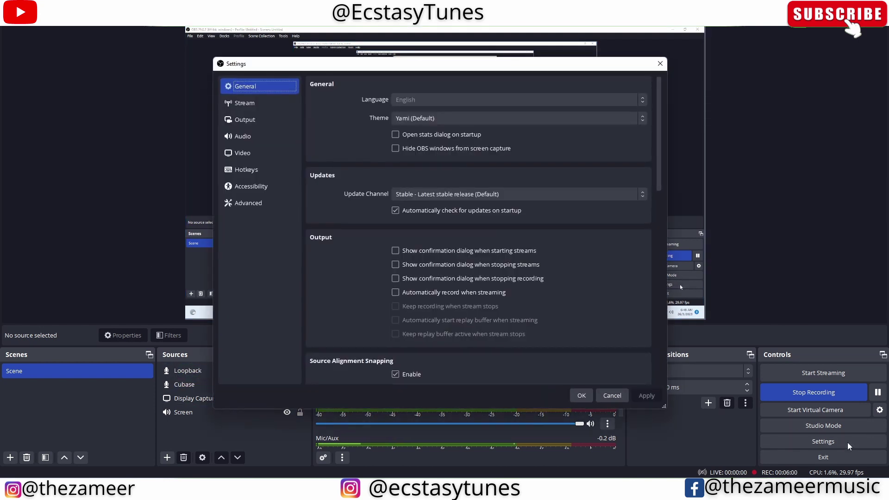
click(287, 122)
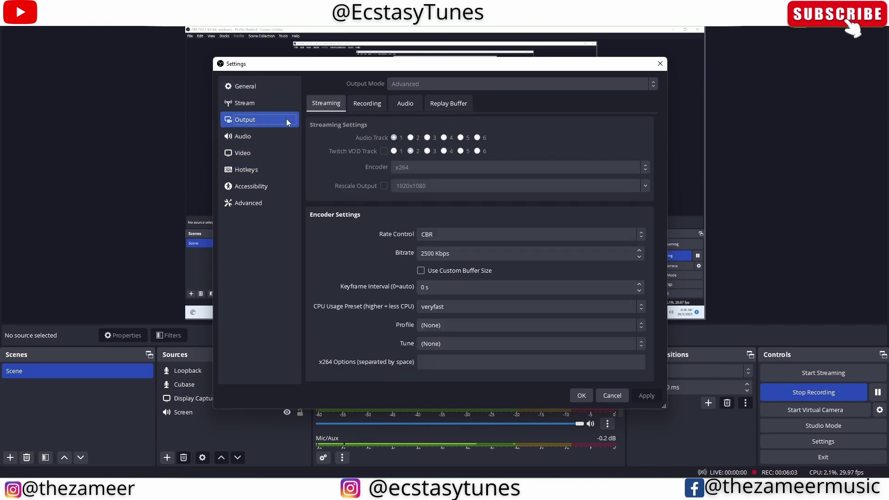
click(368, 104)
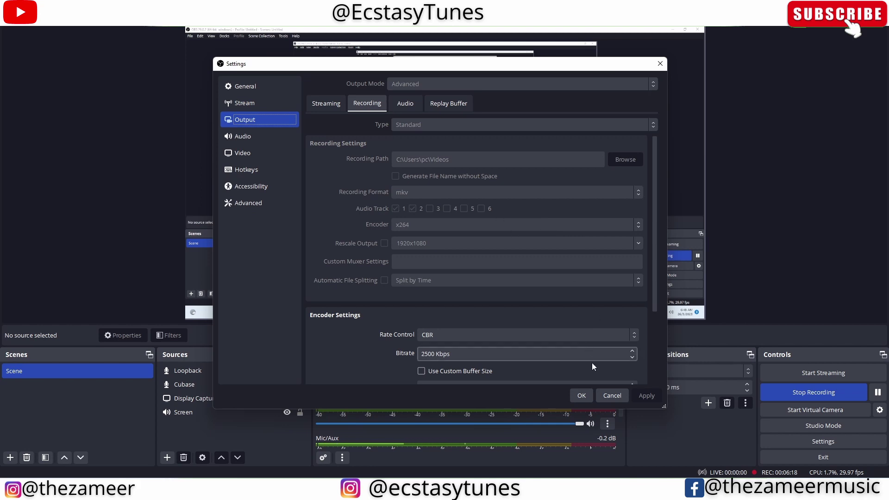
click(611, 395)
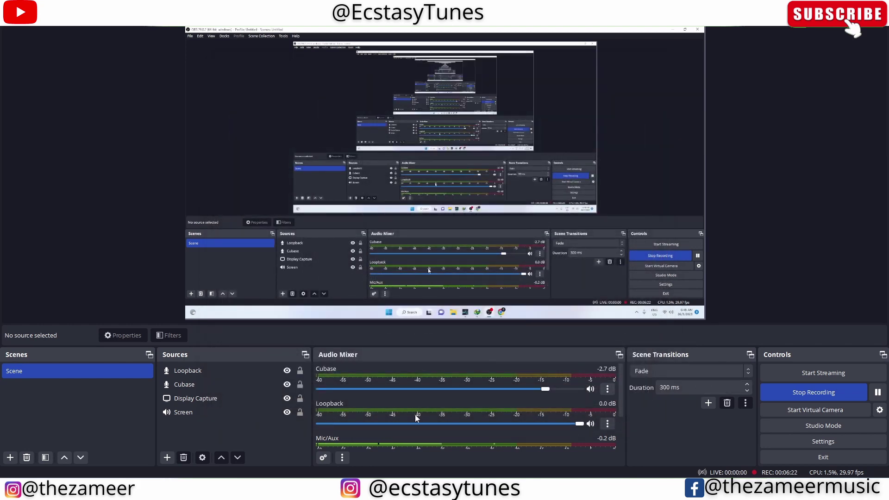
Check the Loopback source's properties, confirming the device is Loopback L/R (SSL 2+ USB Audio Device).
click(609, 424)
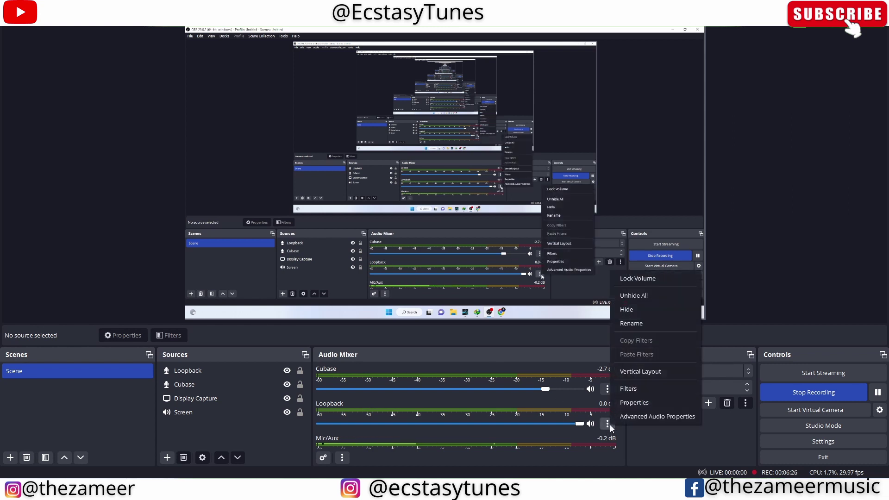
click(634, 403)
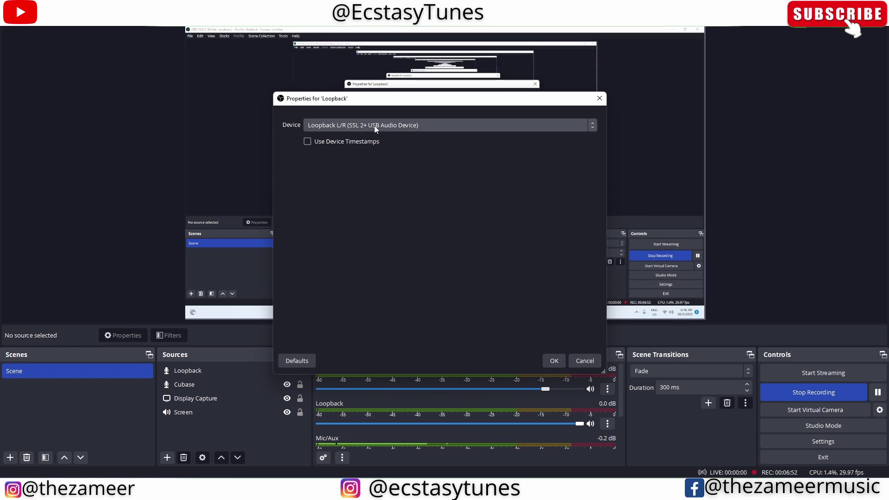
click(584, 363)
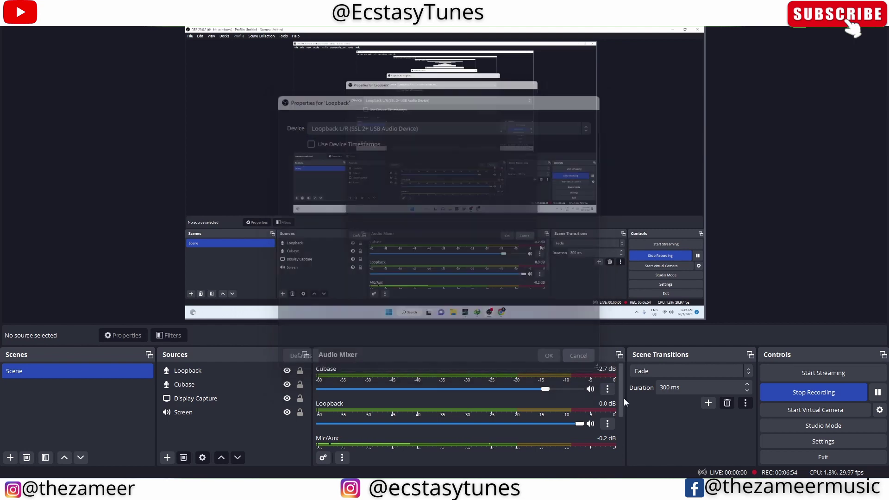
click(608, 424)
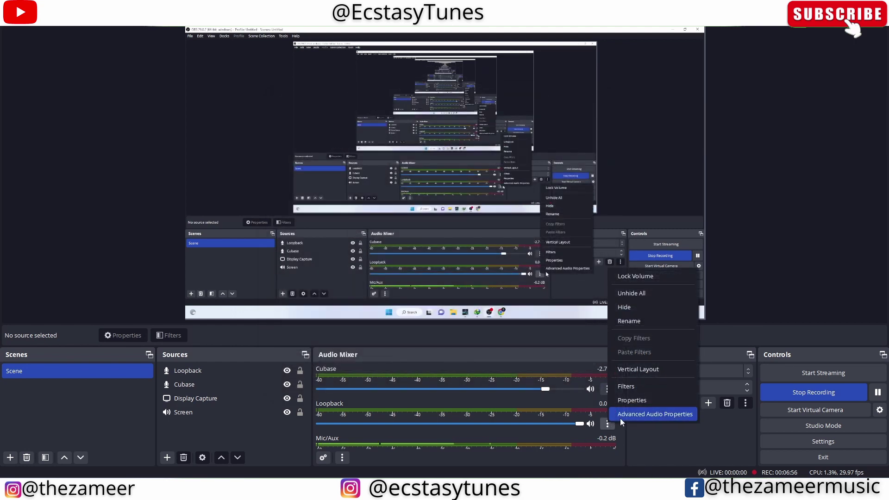
In Advanced Audio Properties, assign Mic/Aux to audio track 2 and close the window.
click(621, 418)
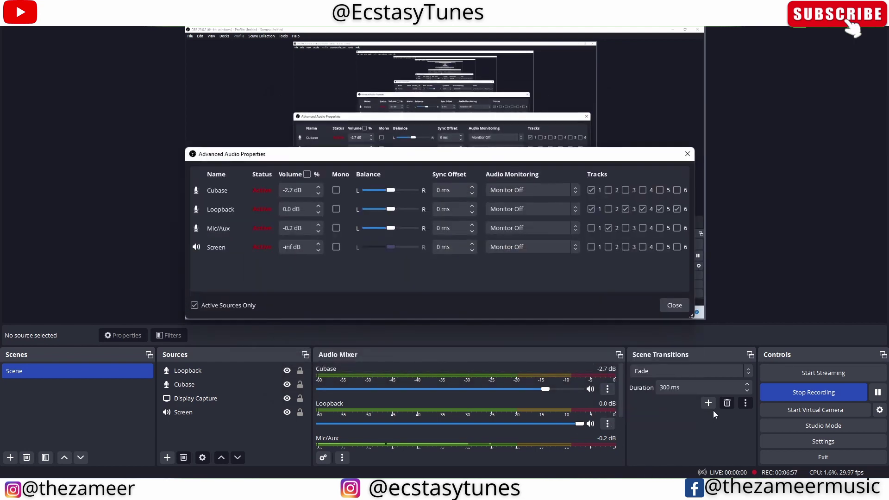
click(607, 227)
click(673, 305)
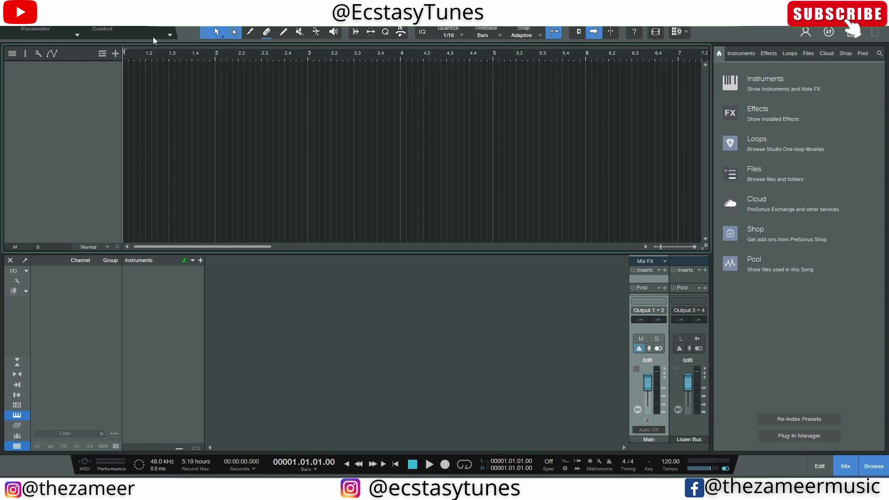
Add a Mai Tai track from the Recent instruments and record-arm it with monitoring on.
click(760, 80)
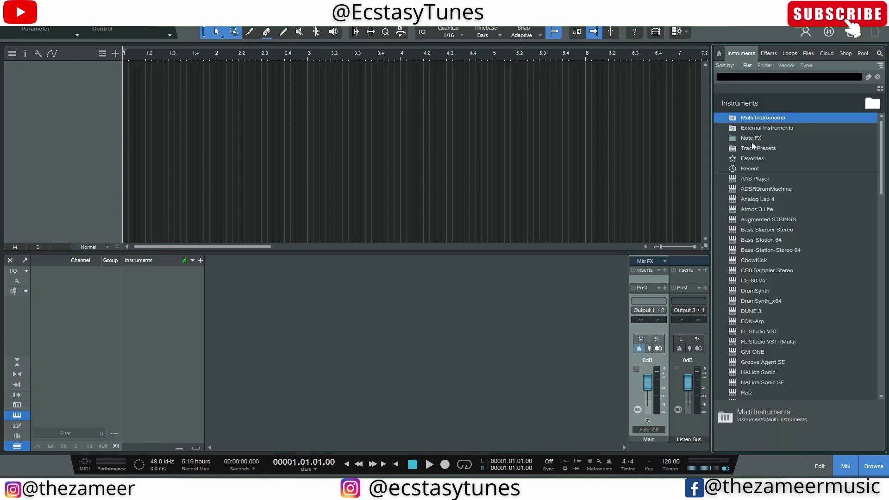
click(747, 170)
click(748, 171)
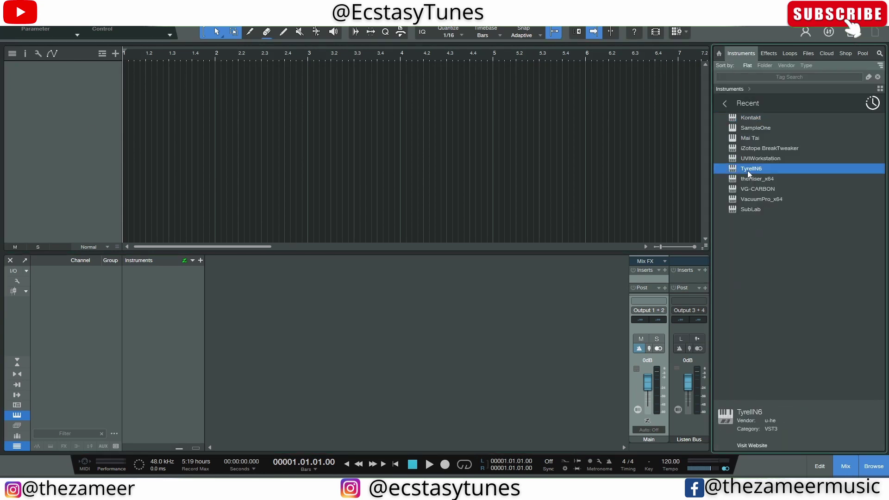
click(755, 117)
drag(759, 137, 138, 94)
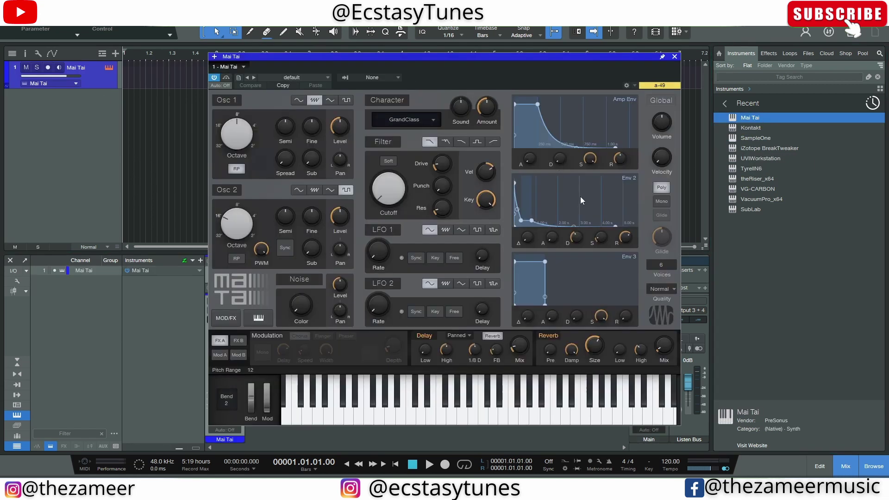
click(49, 68)
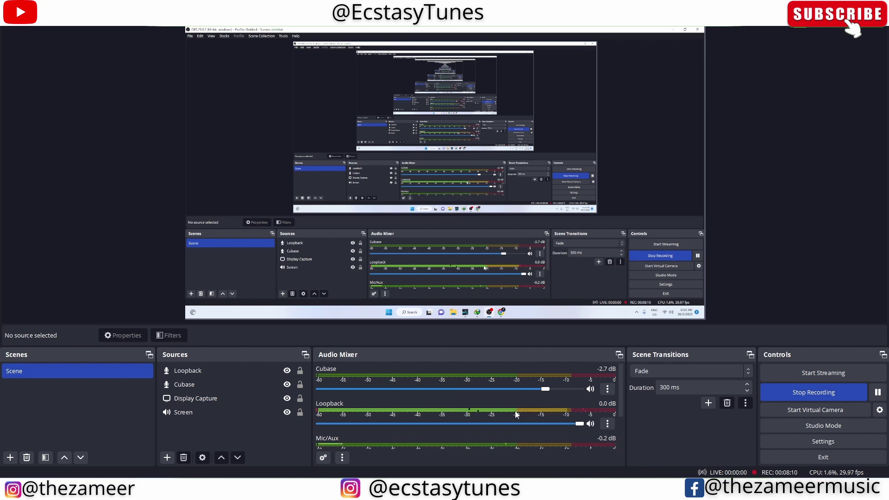
Switch to OBS Studio and watch the Loopback meter pick up the Mai Tai audio.
click(452, 411)
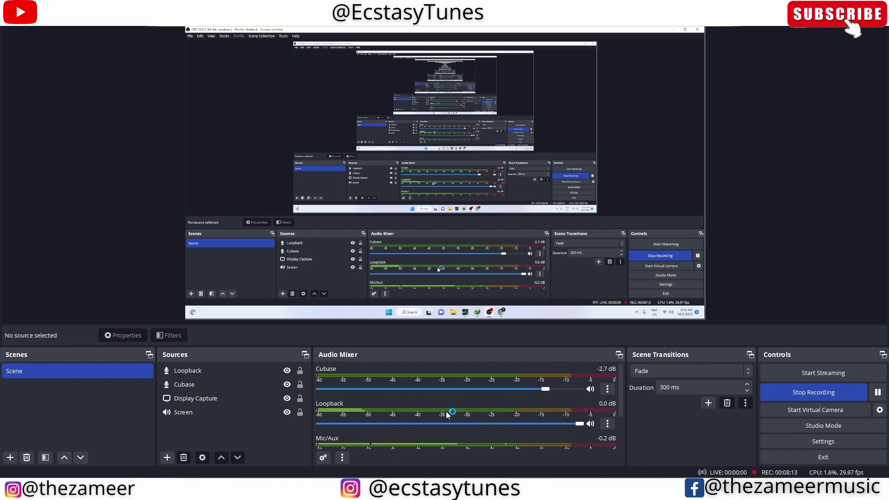